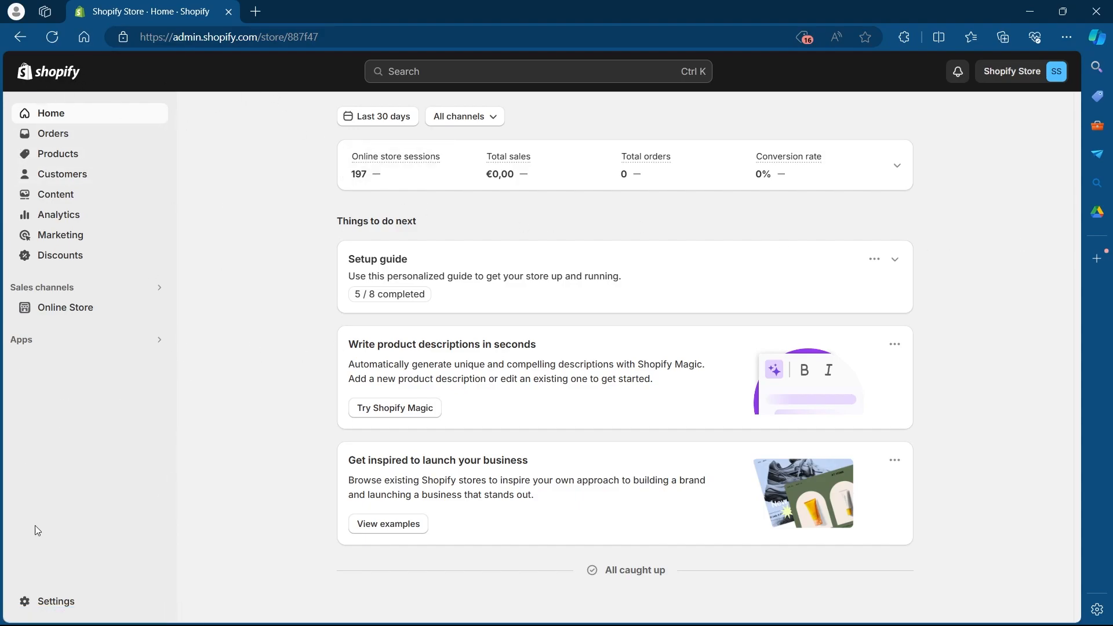
- Reach the Languages settings page via the admin search for 'language'
left_click(49, 600)
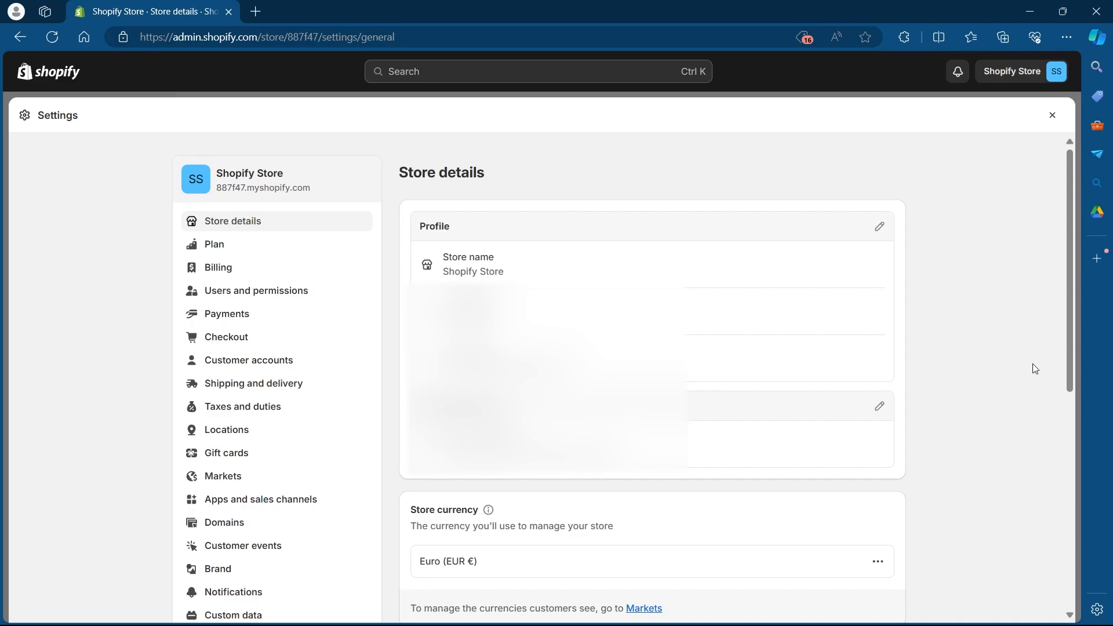
left_click(428, 72)
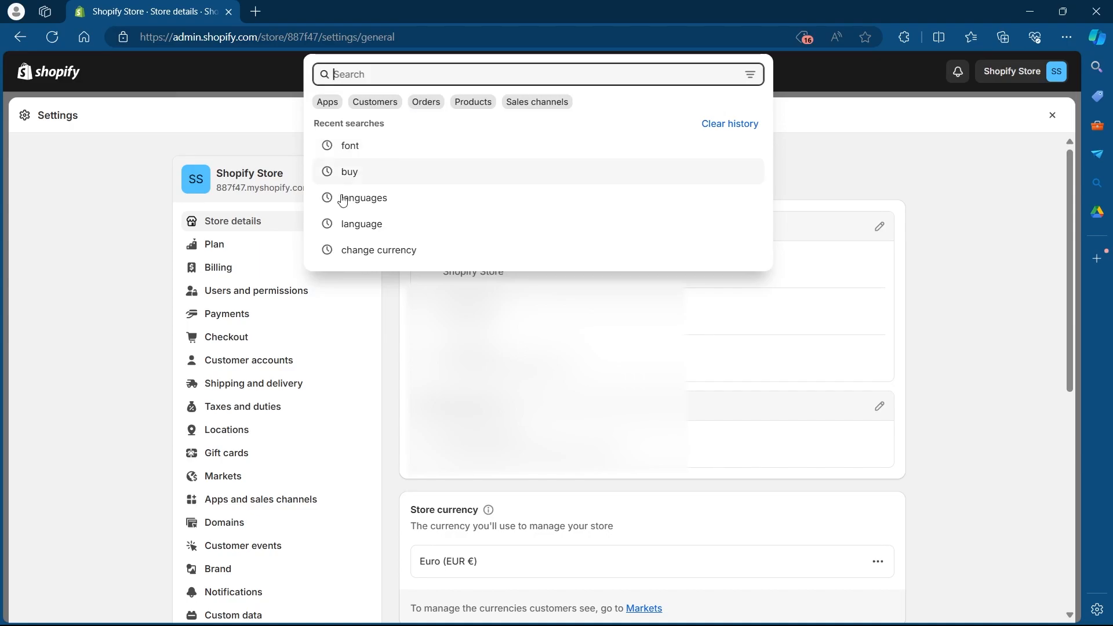
left_click(361, 224)
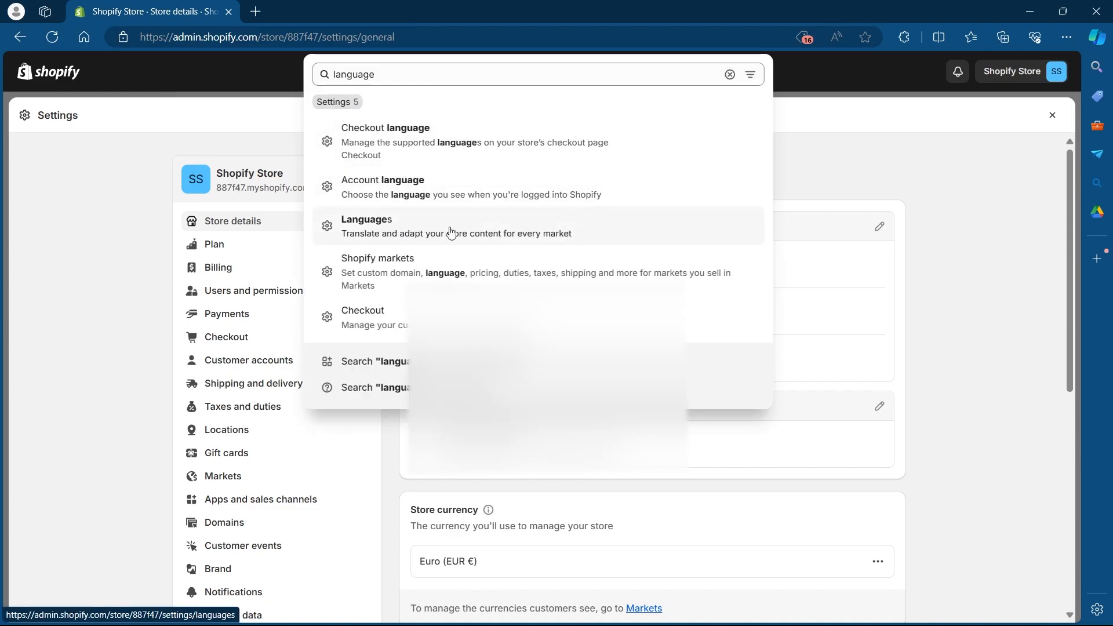
left_click(385, 233)
scroll(793, 415, "down", 3)
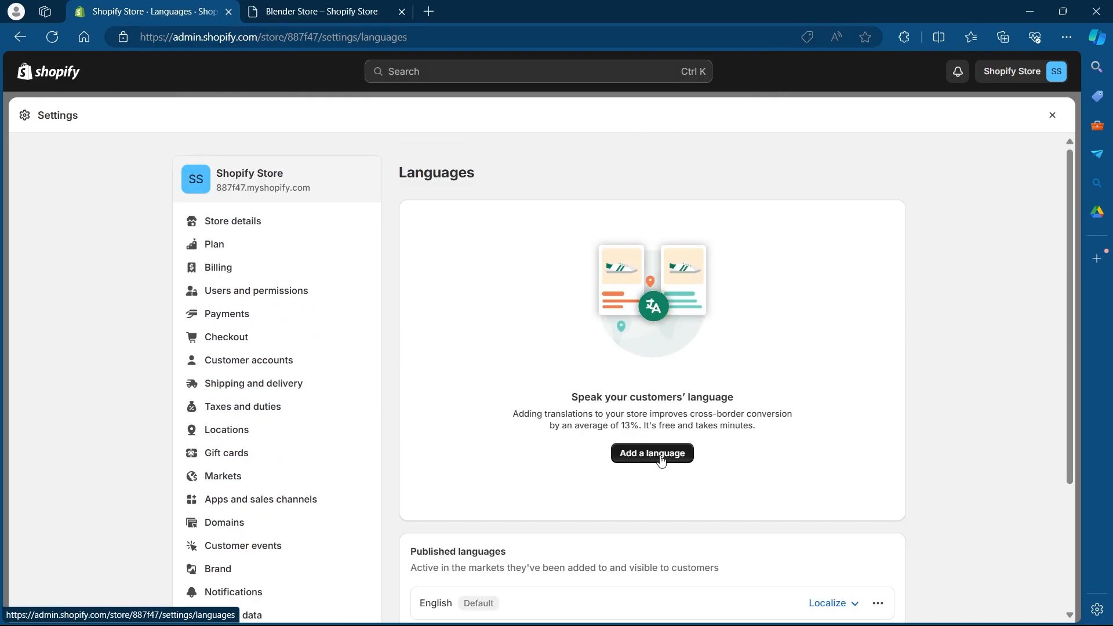
- Add Russian from the language list as a new, unpublished store language
left_click(673, 458)
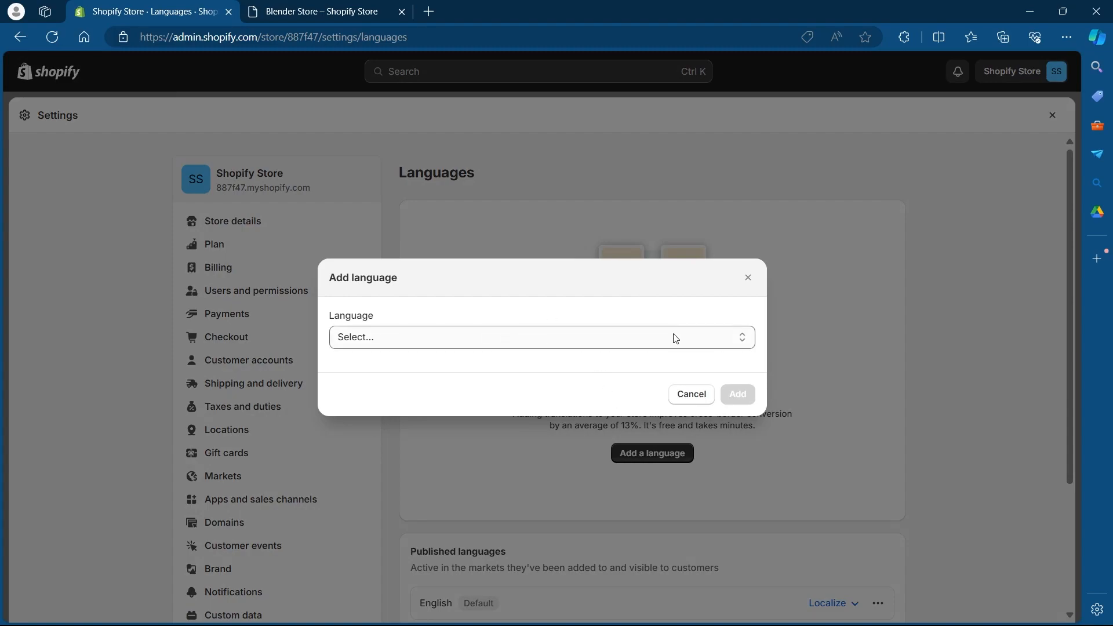
left_click(672, 338)
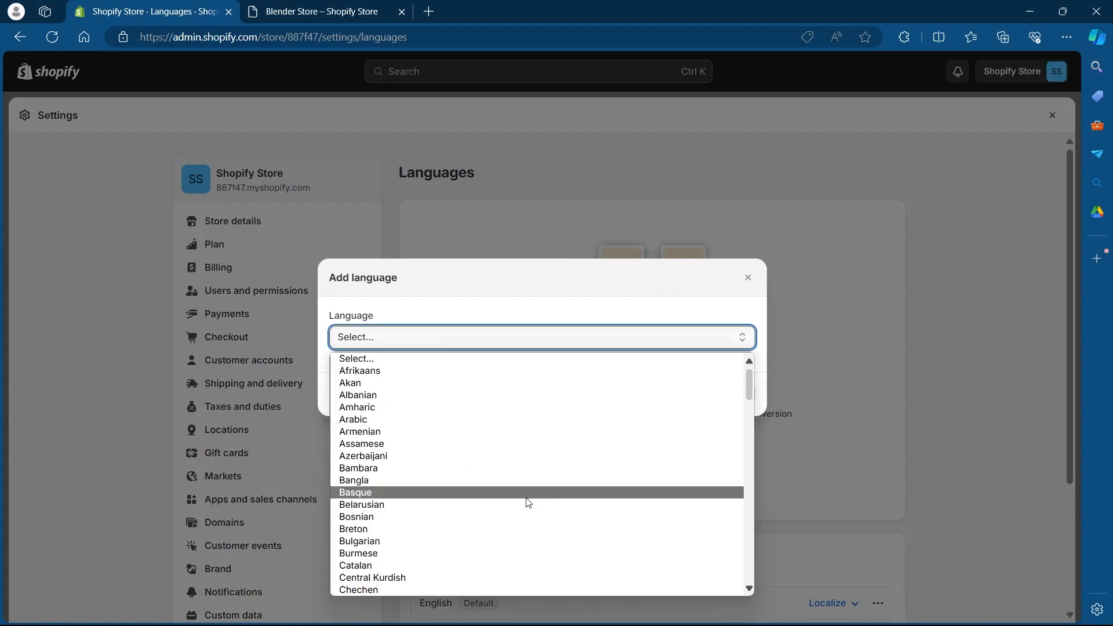
scroll(512, 523, "down", 8)
scroll(512, 524, "down", 5)
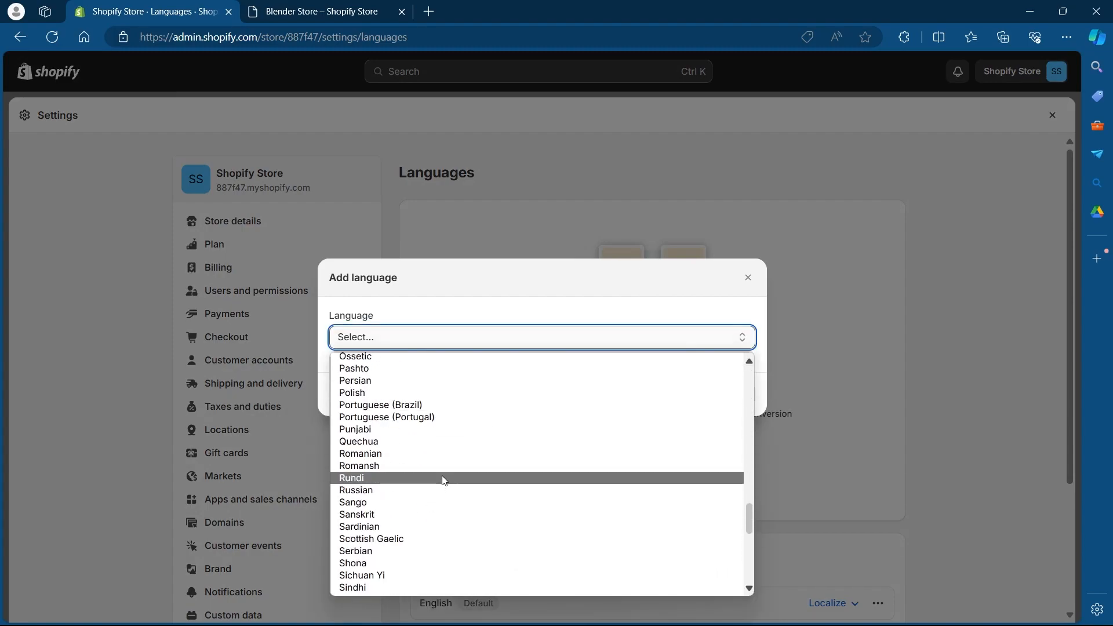
left_click(434, 490)
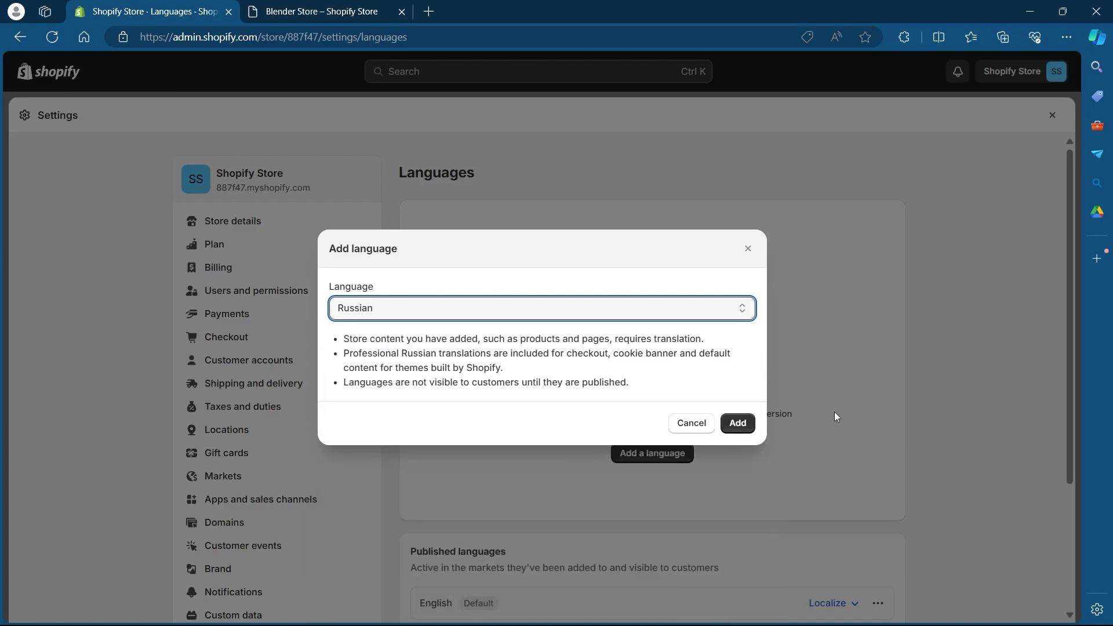
left_click(737, 424)
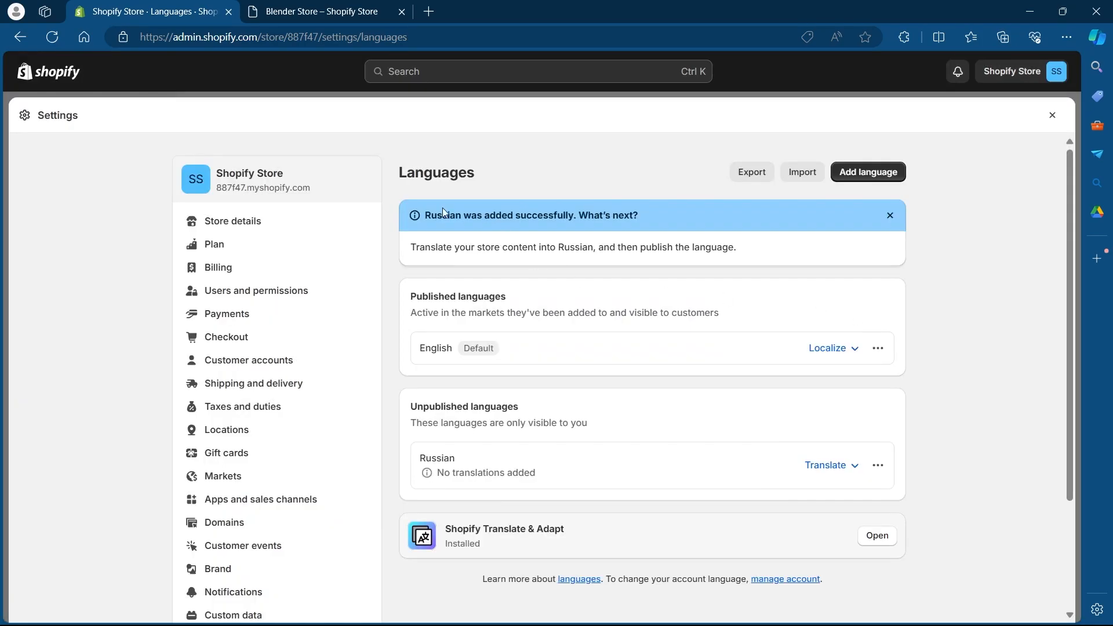
- Dismiss the banner text and look through the translation options for Russian
left_click_drag(424, 216, 648, 219)
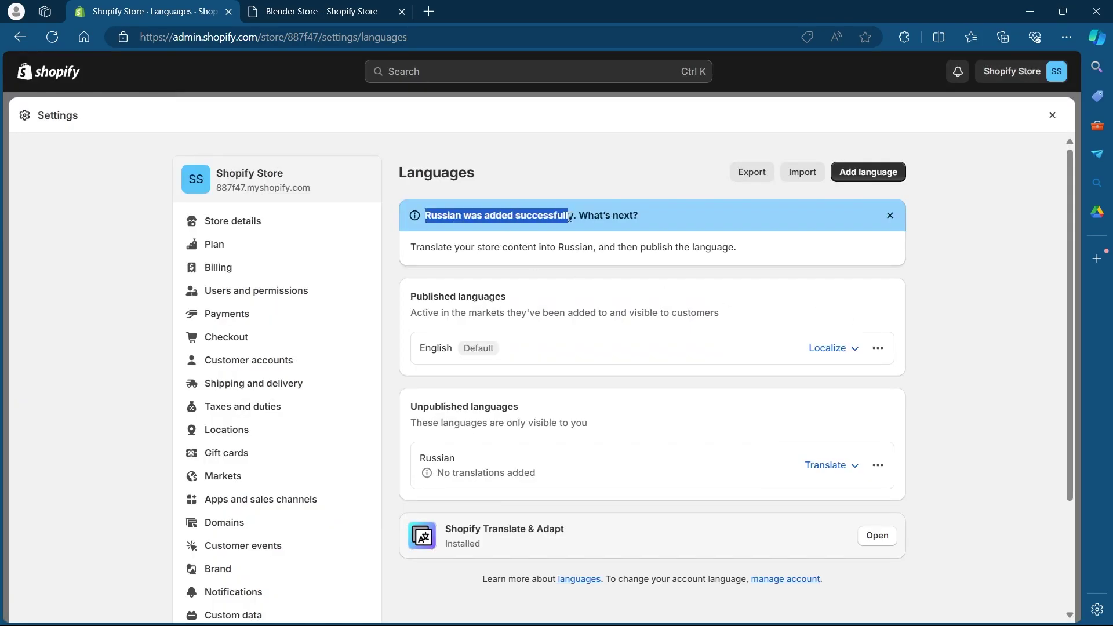
left_click(917, 237)
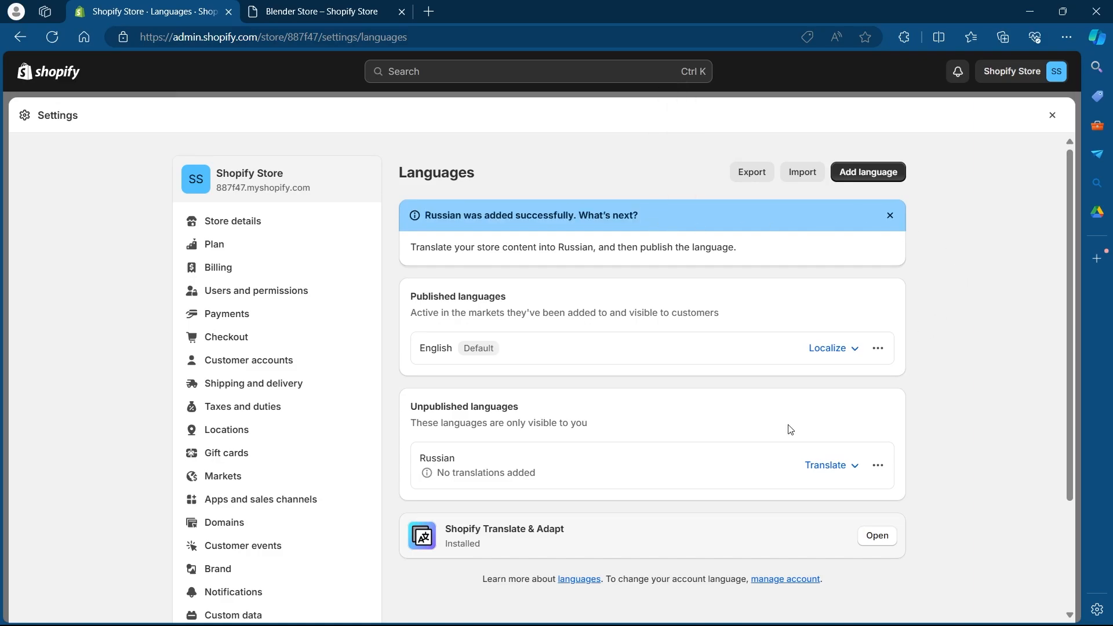
left_click(842, 470)
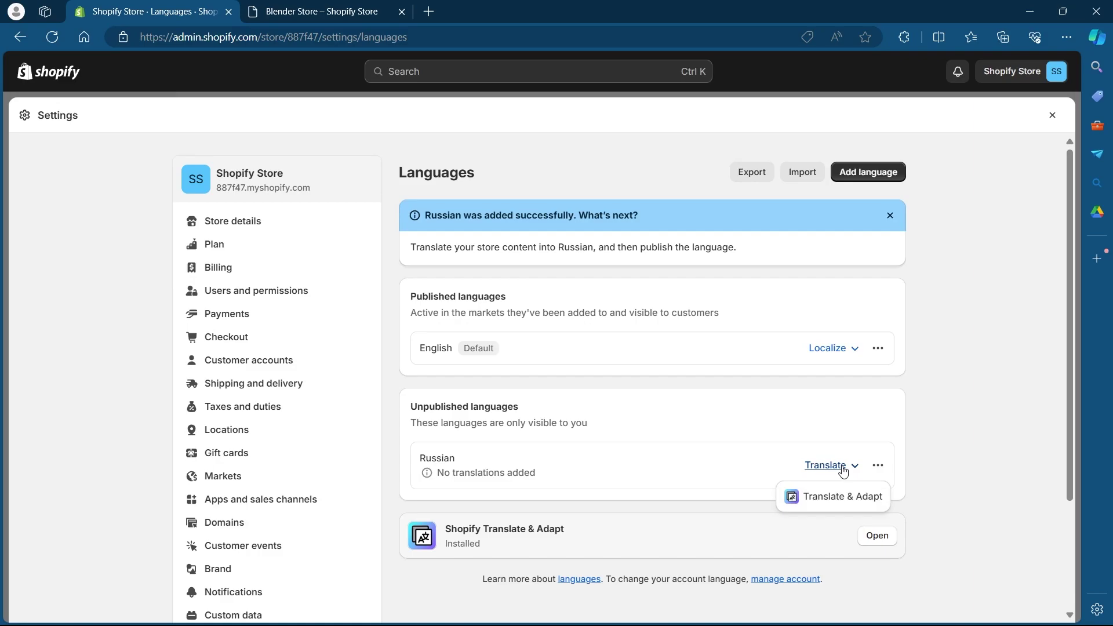
left_click(839, 496)
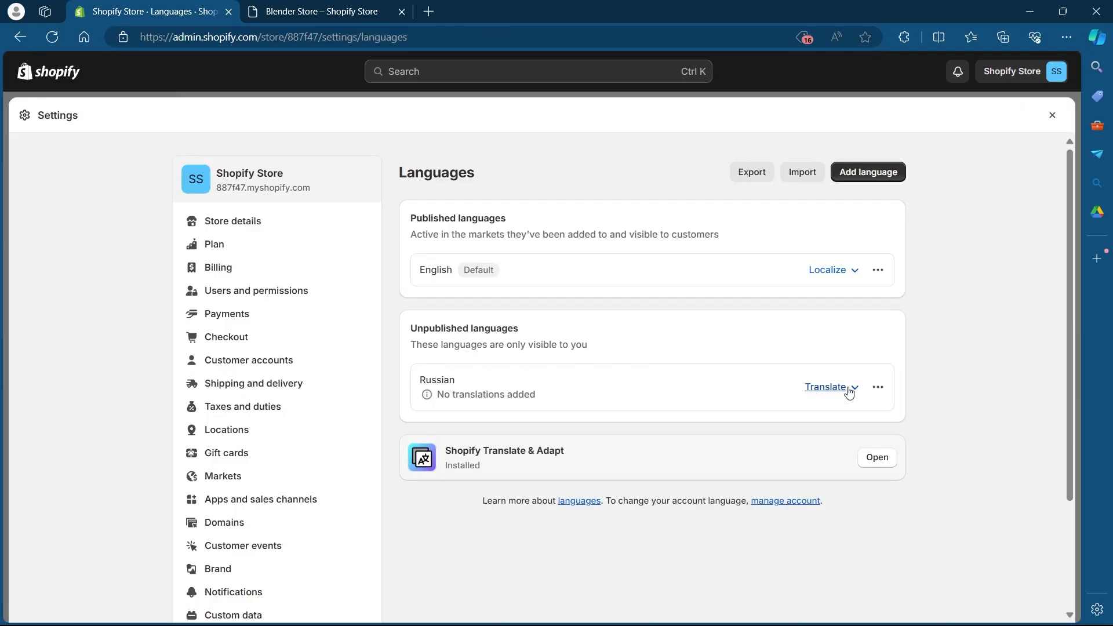
left_click(848, 387)
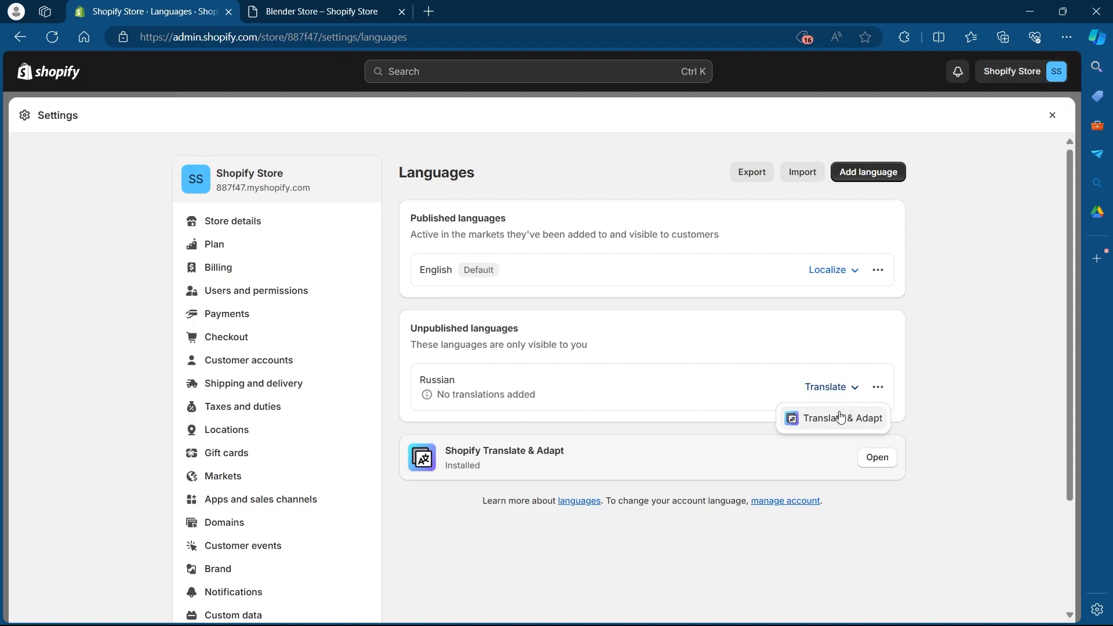
- Publish Russian from its row's more-actions menu and confirm
left_click(878, 387)
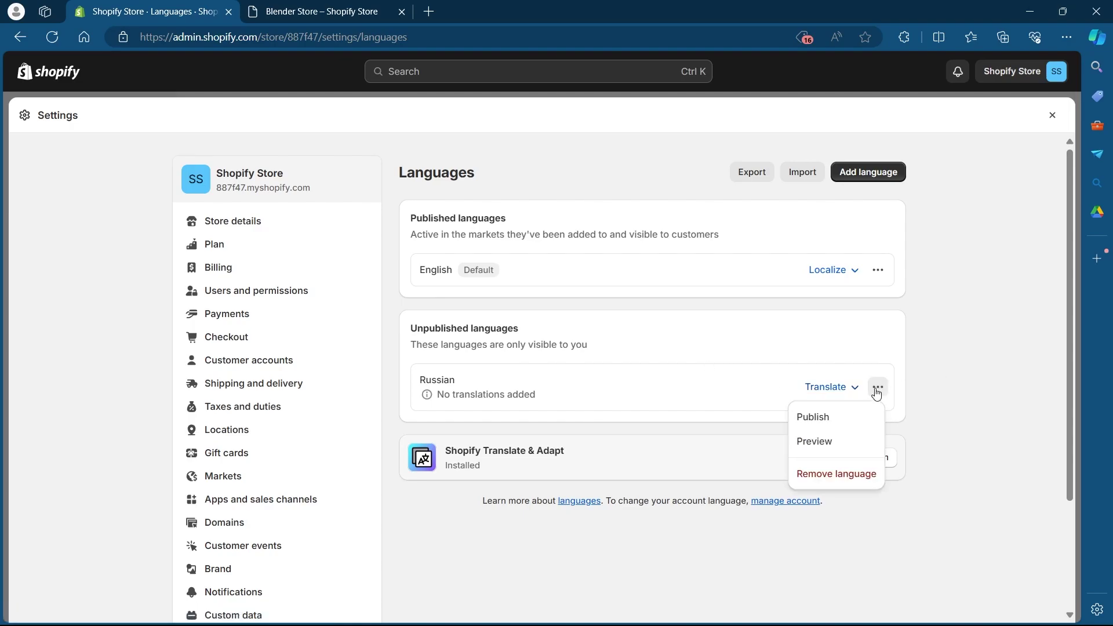
left_click(824, 416)
left_click(730, 396)
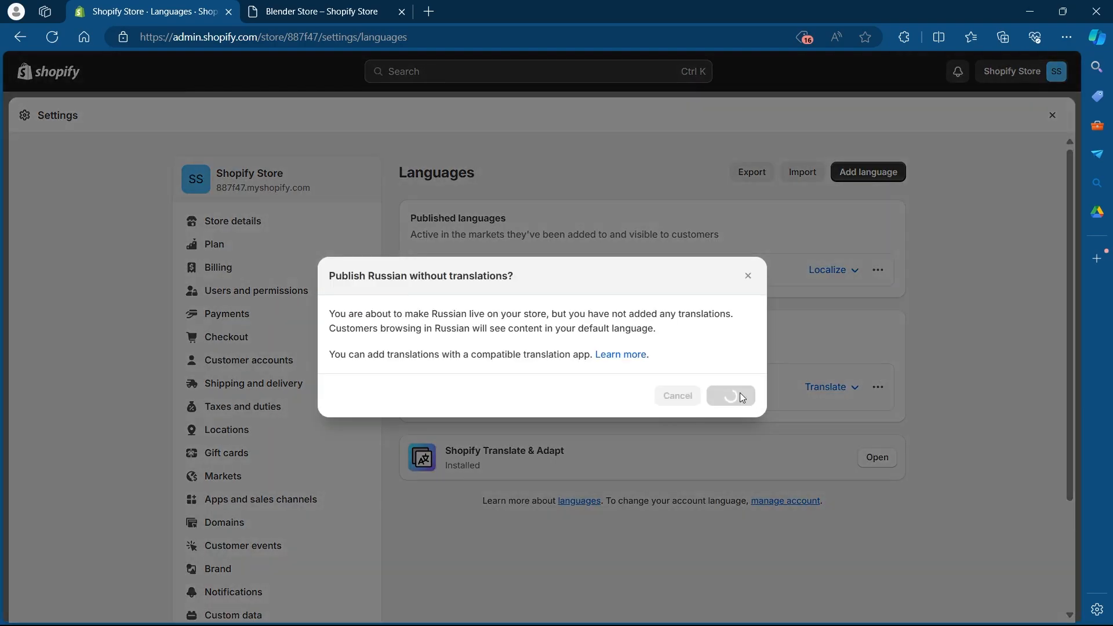
- Switch the live Blender Store storefront to Russian in the footer language selector
left_click(351, 12)
scroll(233, 392, "down", 10)
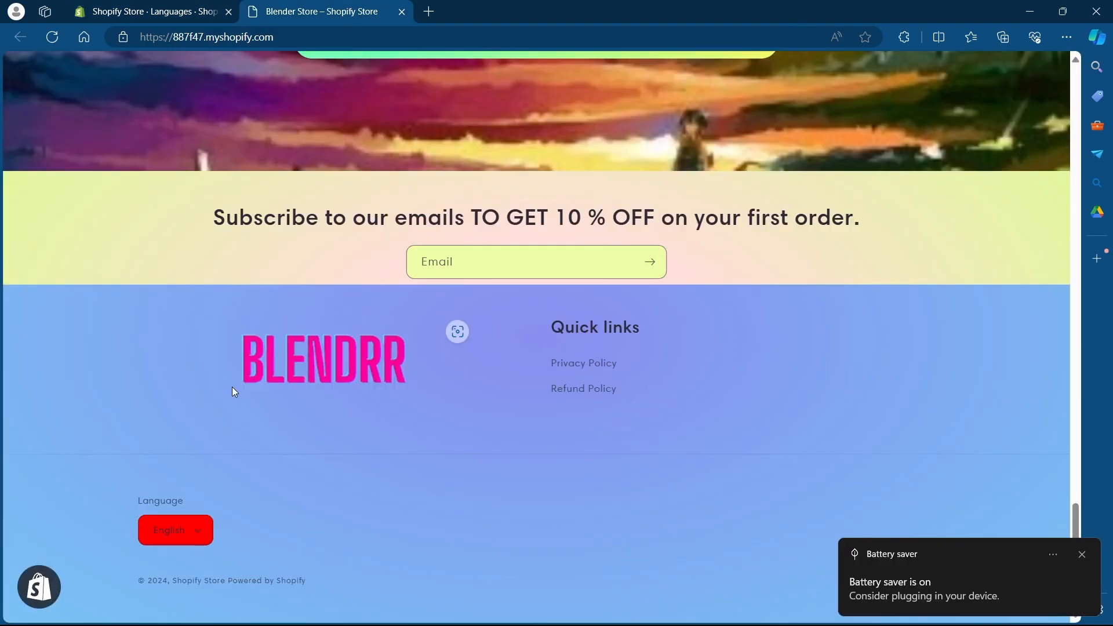
left_click(537, 261)
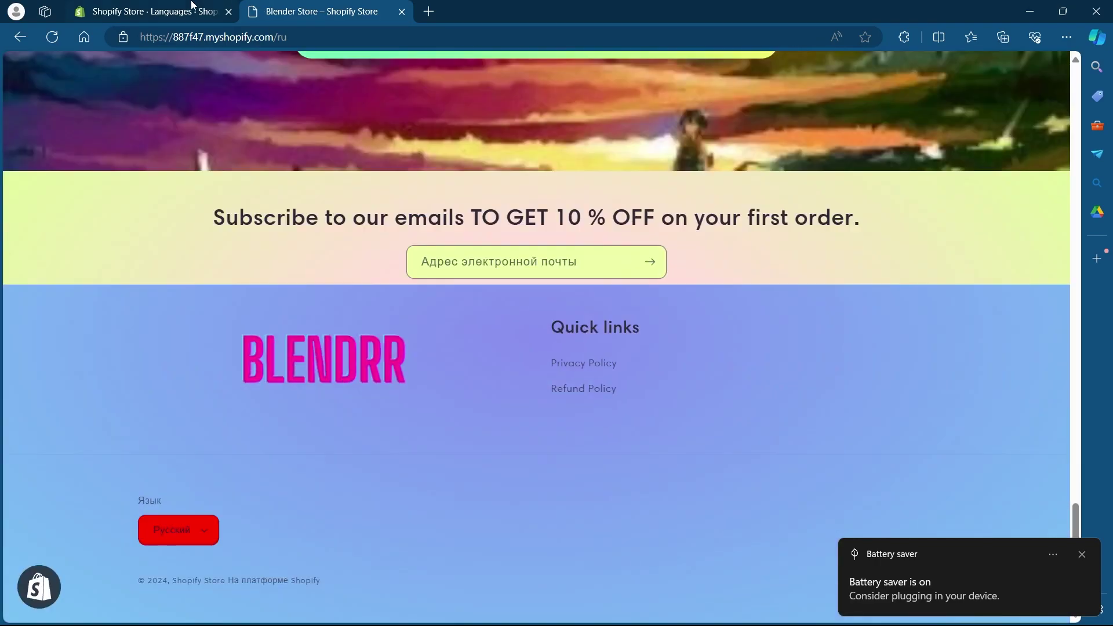
left_click(148, 12)
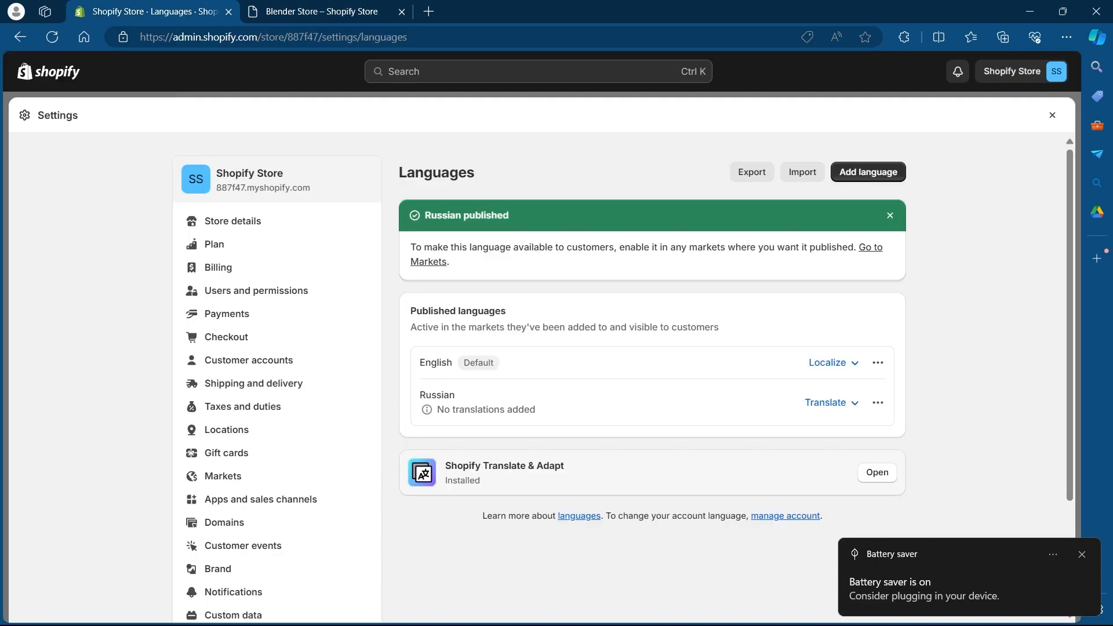